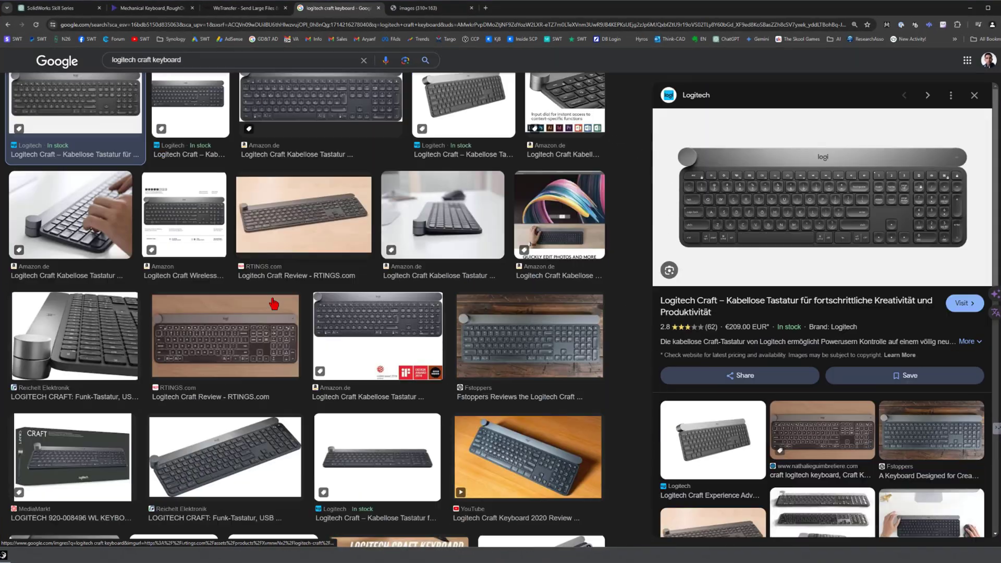
- Scroll the browser results to find a top-view Logitech Craft keyboard image
scroll(381, 440, "down", 8)
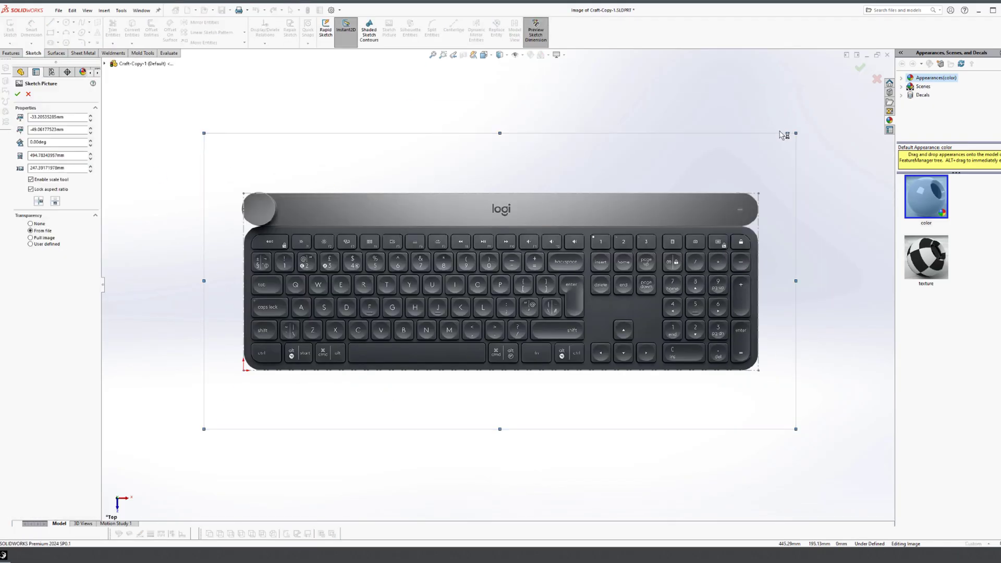
- Scale the keyboard picture up to about 548 × 274 mm and return to the key-outline sketch
left_click_drag(795, 134, 860, 101)
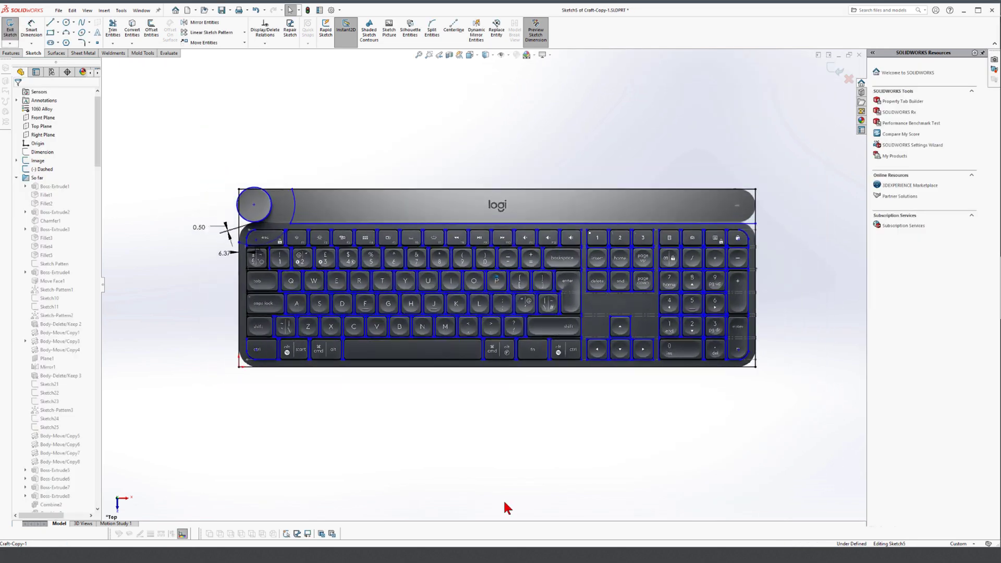
key("shift+z")
key("shift+z")
key("shift+z")
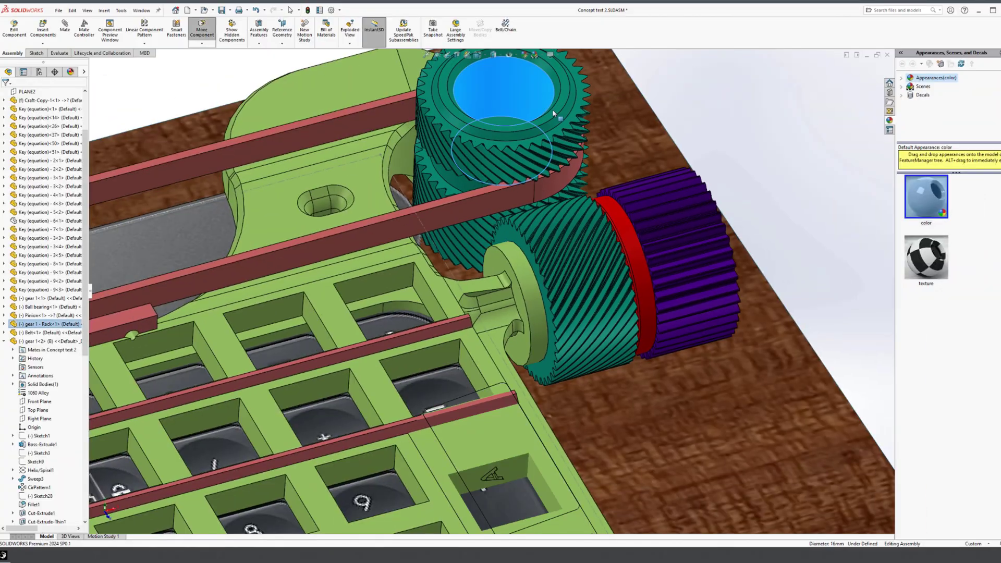
- Rotate and zoom the assembly view around the gears
key("Left")
key("Left")
key("Left")
key("Left")
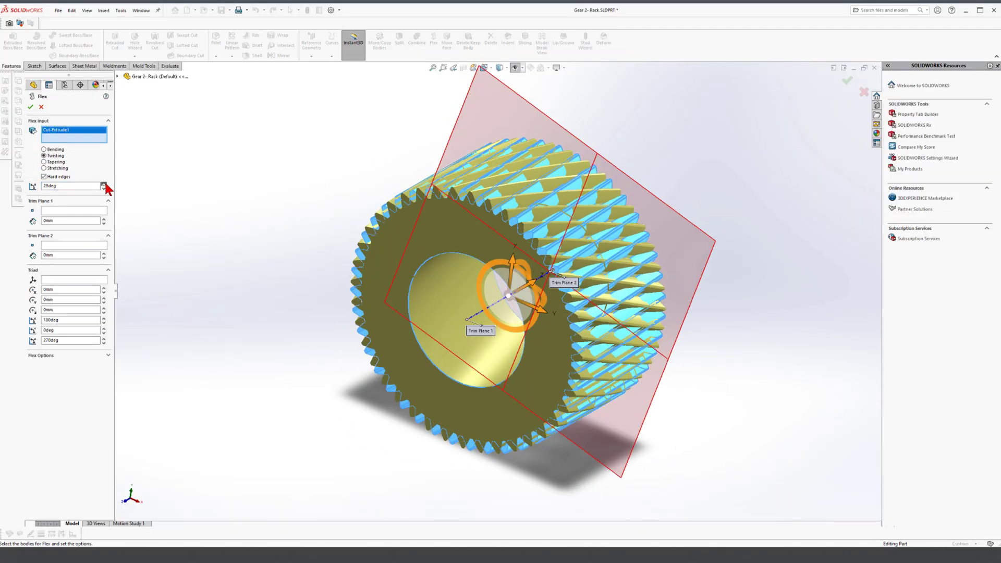
scroll(106, 184, "up", 19)
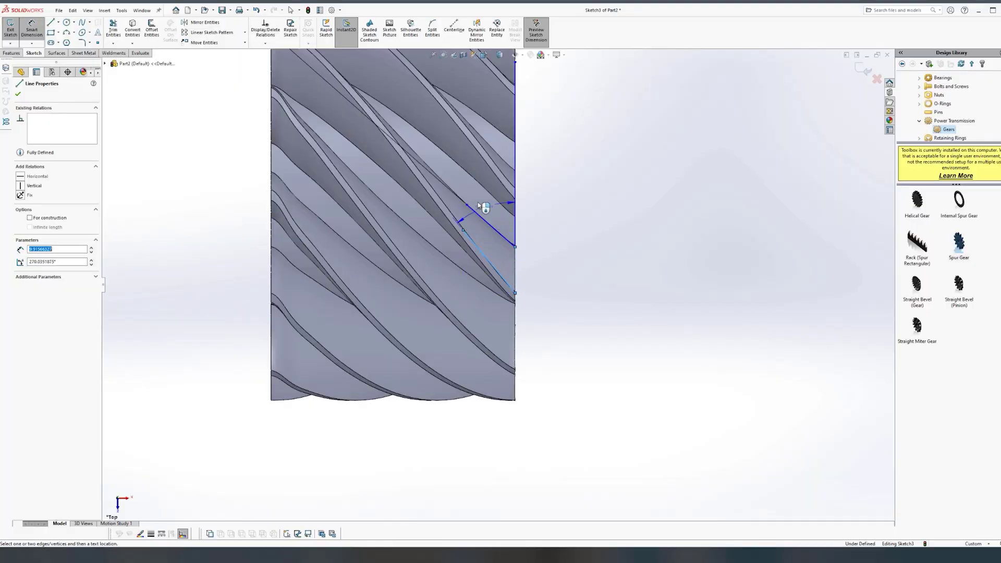
- Zoom in on the spur gear twisted by 64 degrees in Part2
scroll(481, 206, "up", 5)
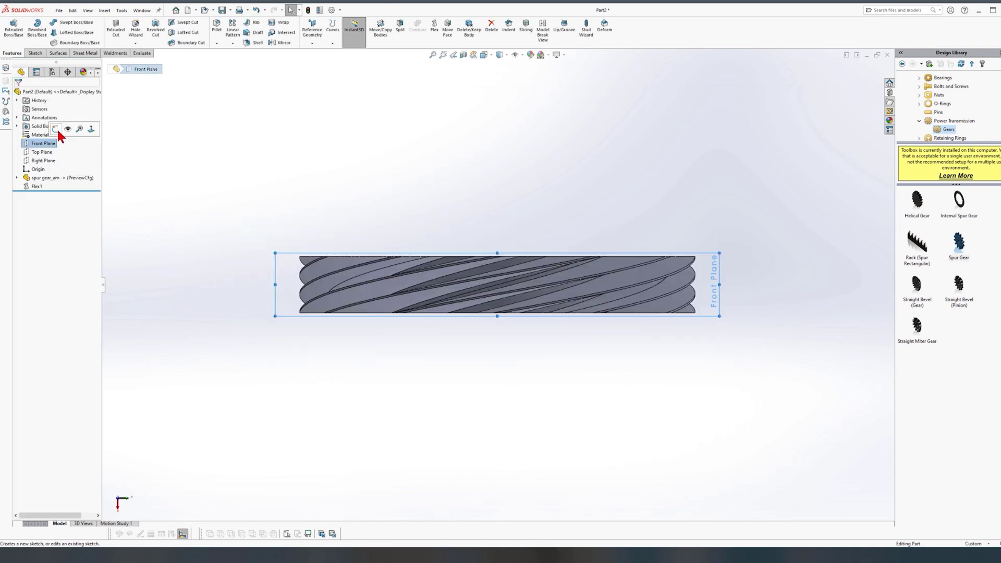
- Sketch on the Front Plane and offset the gear face outward with Move Face to thicken it
left_click(55, 129)
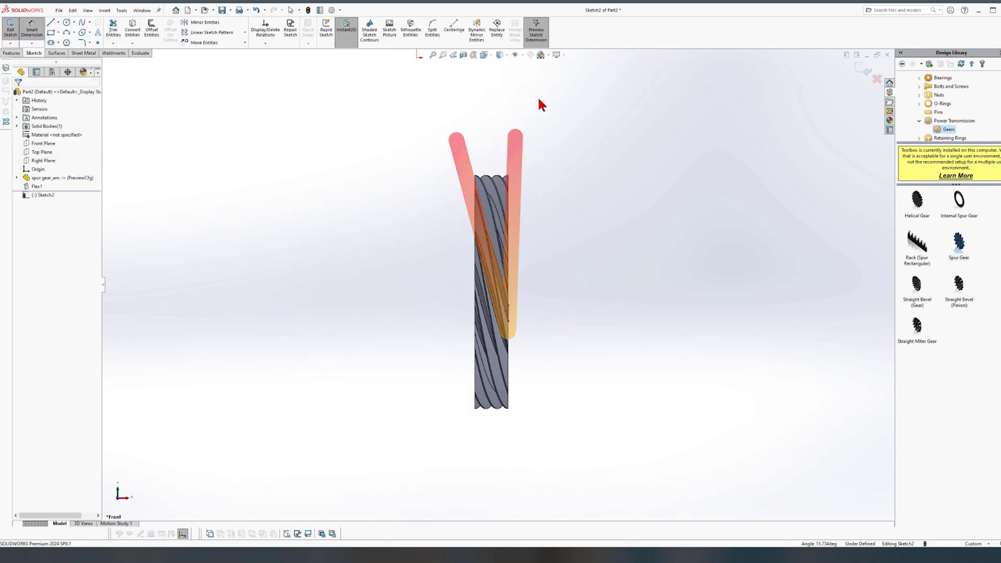
left_click(18, 94)
middle_click_drag(271, 208, 403, 249)
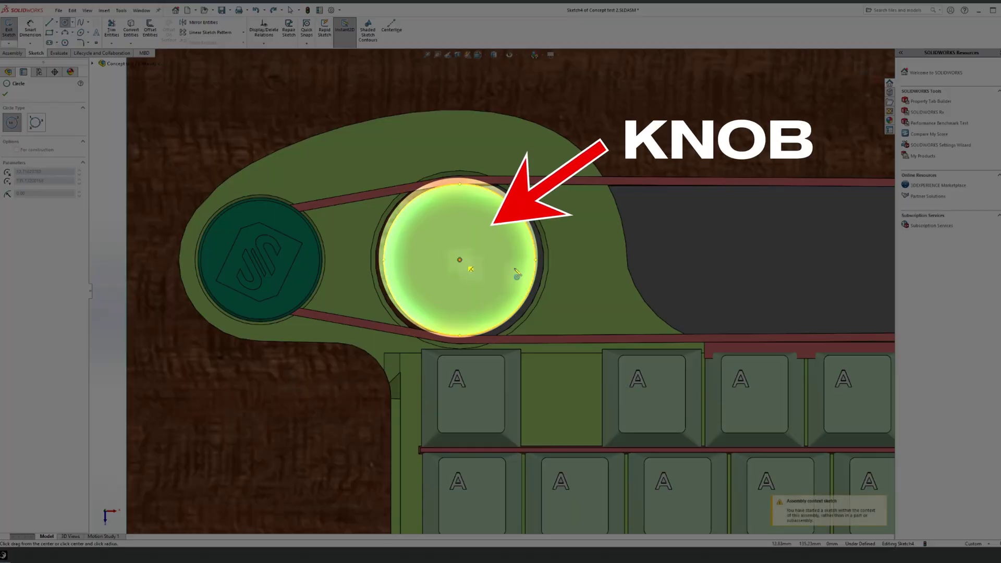
- Draw a circle around the pulley rim, then preview the knob in Component Preview Window
left_click(460, 259)
scroll(460, 260, "up", 3)
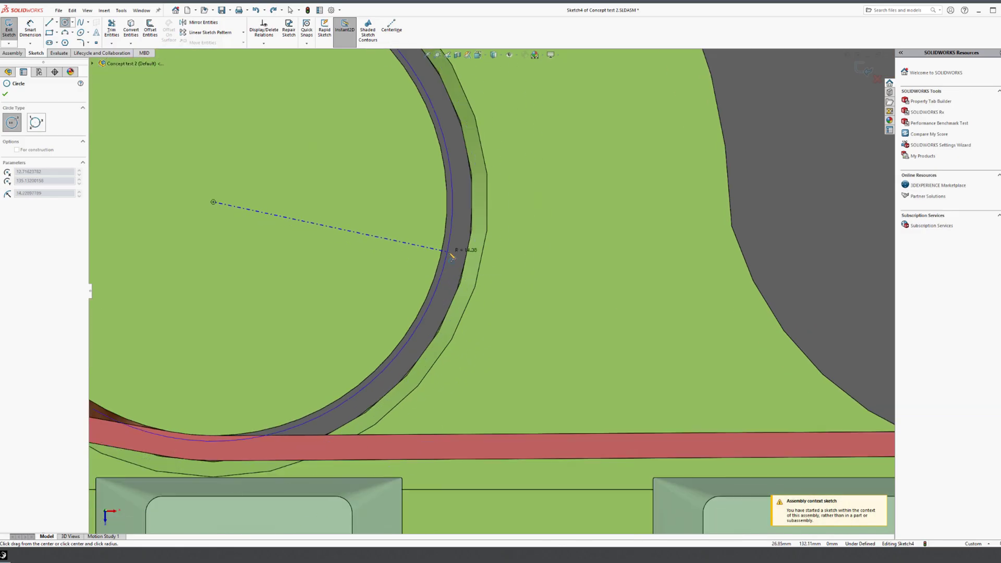
left_click(382, 260)
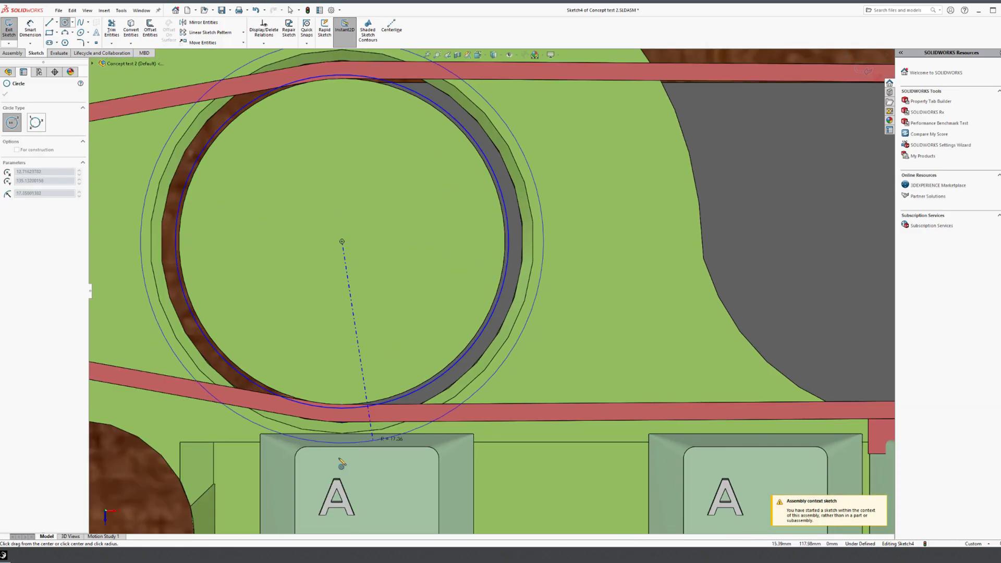
scroll(338, 447, "up", 3)
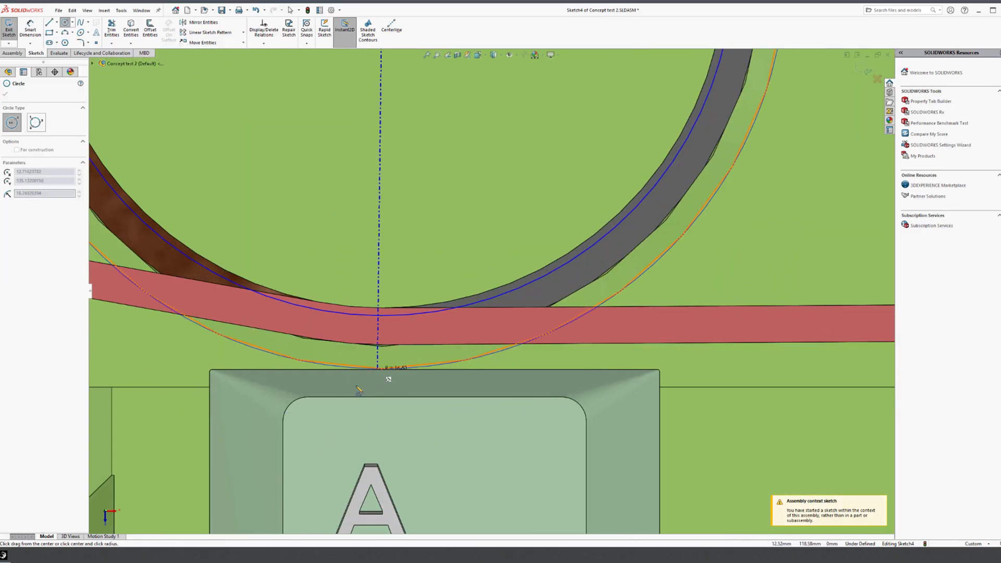
left_click(395, 373)
key("Escape")
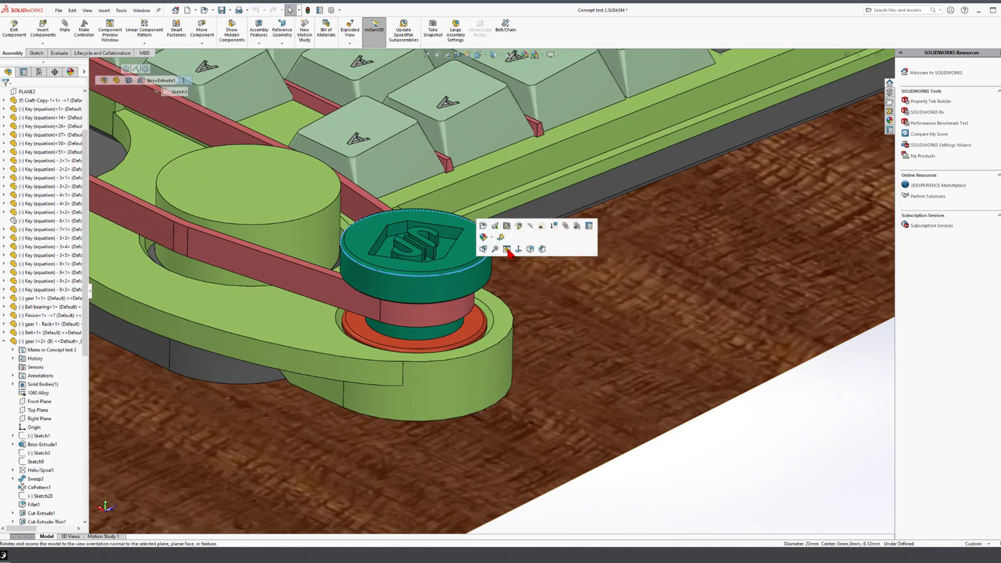
left_click(507, 249)
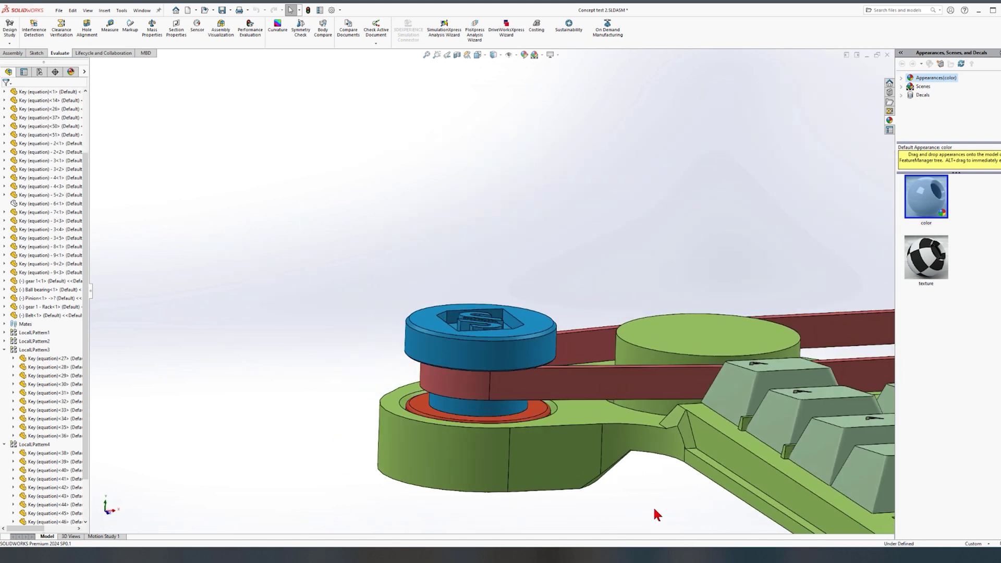
middle_click_drag(656, 514, 624, 348)
left_click(624, 347)
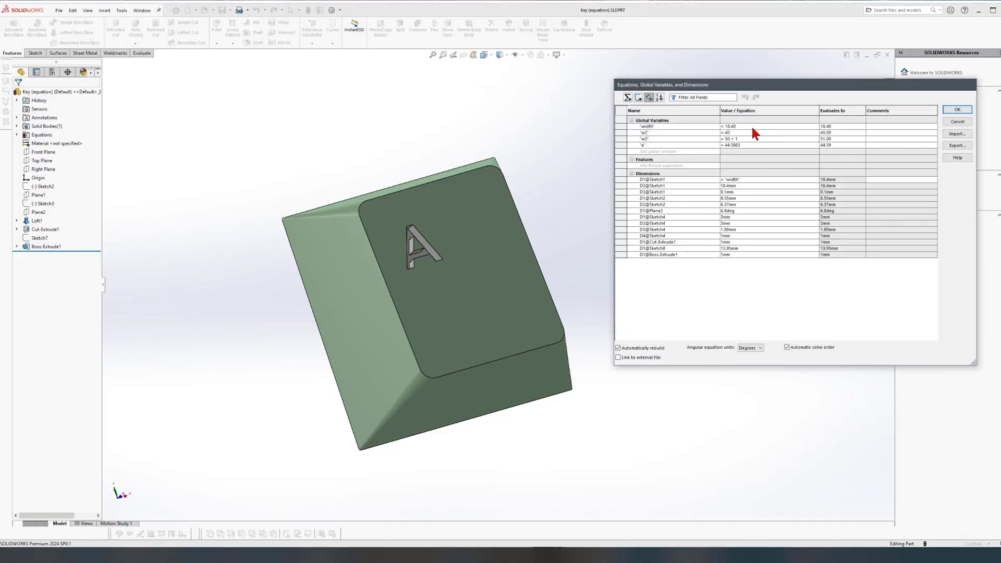
- Change the global width variable from 18.40 to 39.24 and rebuild
type("39.24")
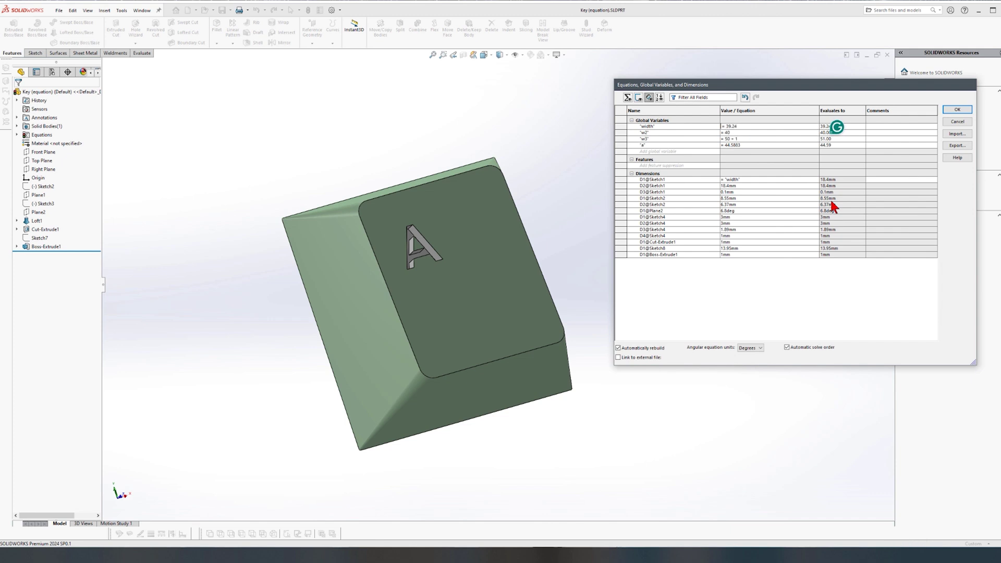
key("Return")
scroll(511, 297, "up", 3)
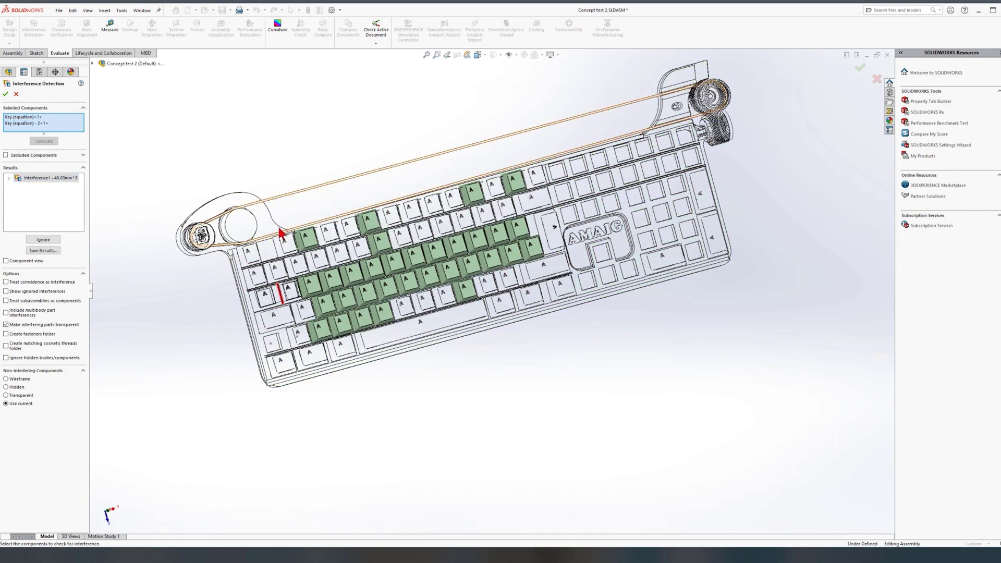
- Zoom in and out to inspect the 40.03 mm³ interference between the neighbouring keys
scroll(300, 338, "down", 10)
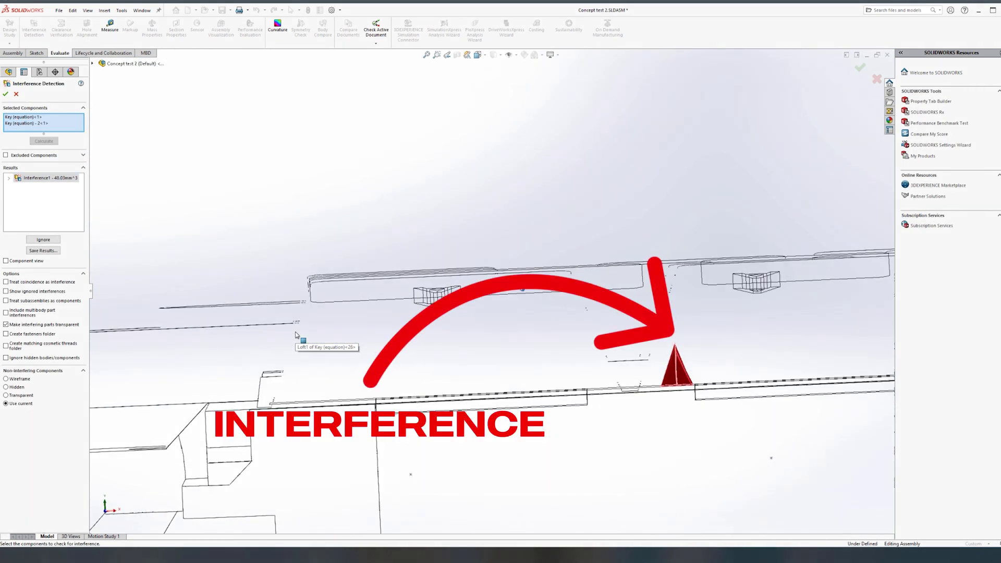
scroll(296, 336, "up", 10)
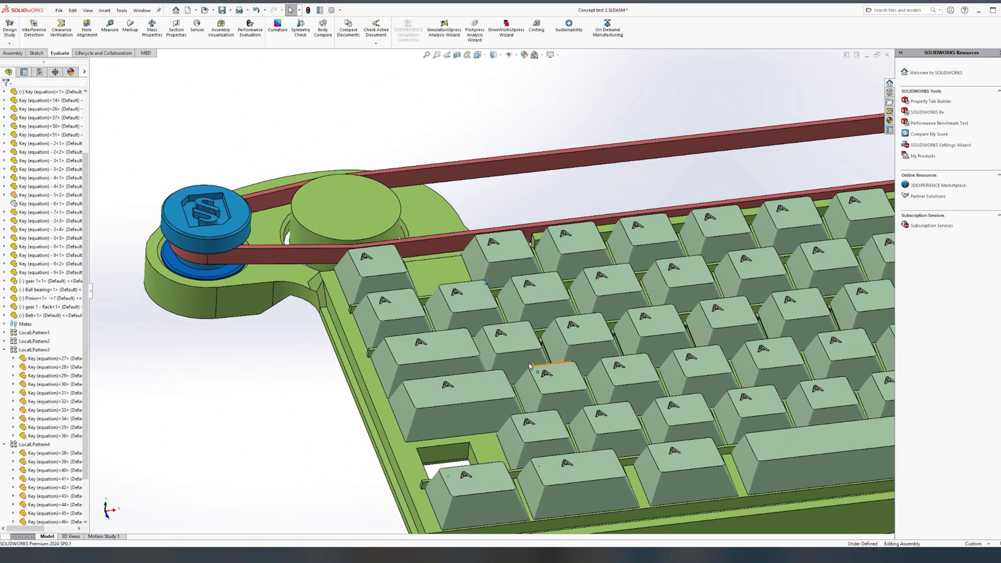
scroll(505, 362, "down", 5)
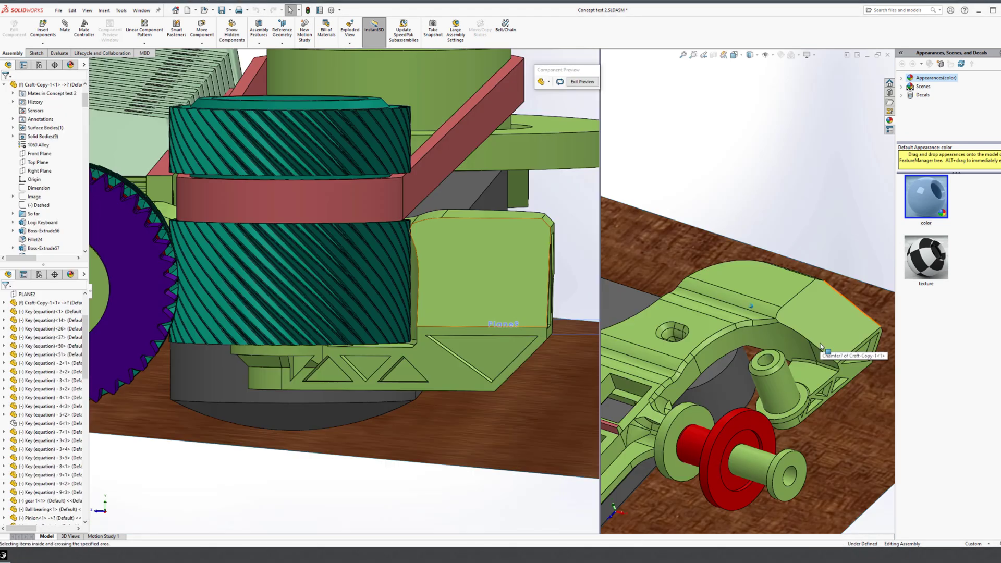
- Turn the bracket preview to a side view, select an underside face, then return to isometric
middle_click_drag(821, 347, 800, 388)
left_click(840, 459)
key("ctrl+7")
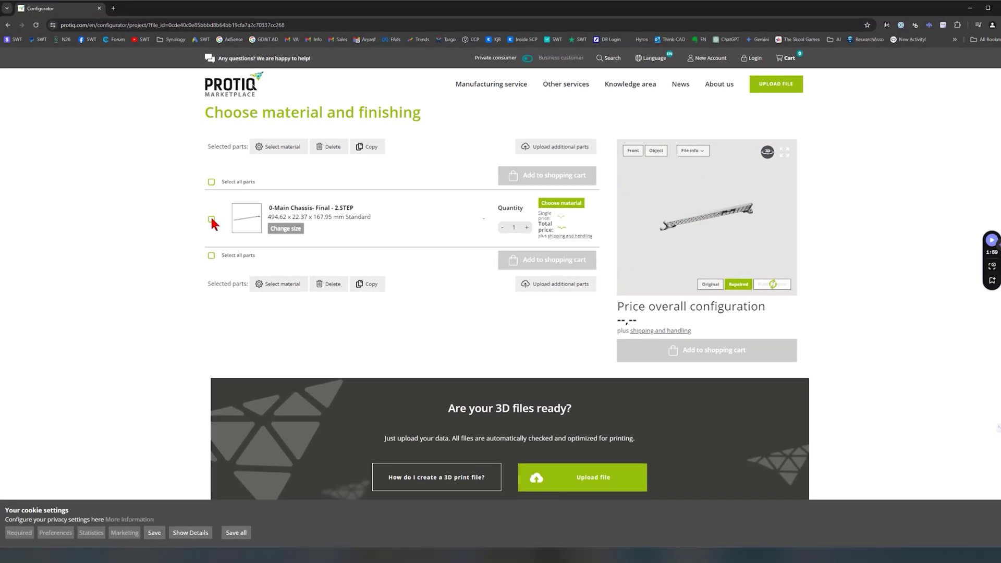
- Show the material options for the uploaded main chassis STEP file
left_click(561, 203)
scroll(531, 320, "down", 5)
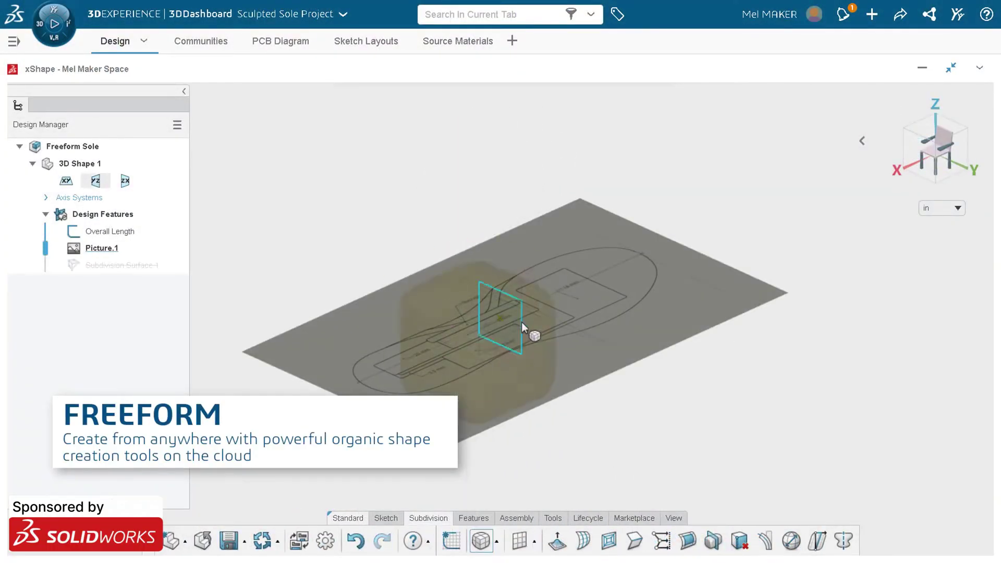
- Place a subdivision Box on the sole's sketch plane
left_click(530, 328)
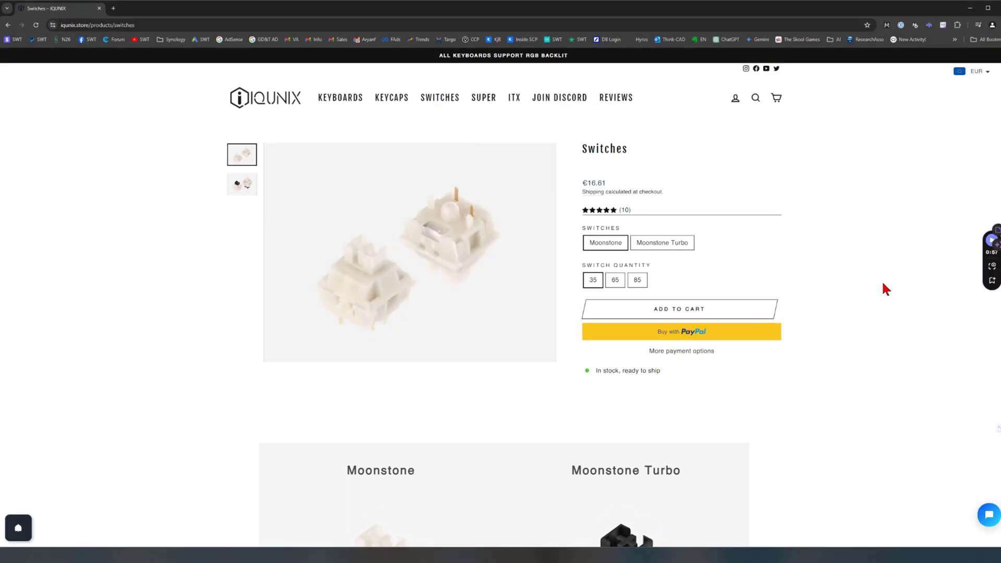
- Select LPattern2 in the FeatureManager tree to highlight the stiffening ribs along the chassis
scroll(757, 246, "down", 2)
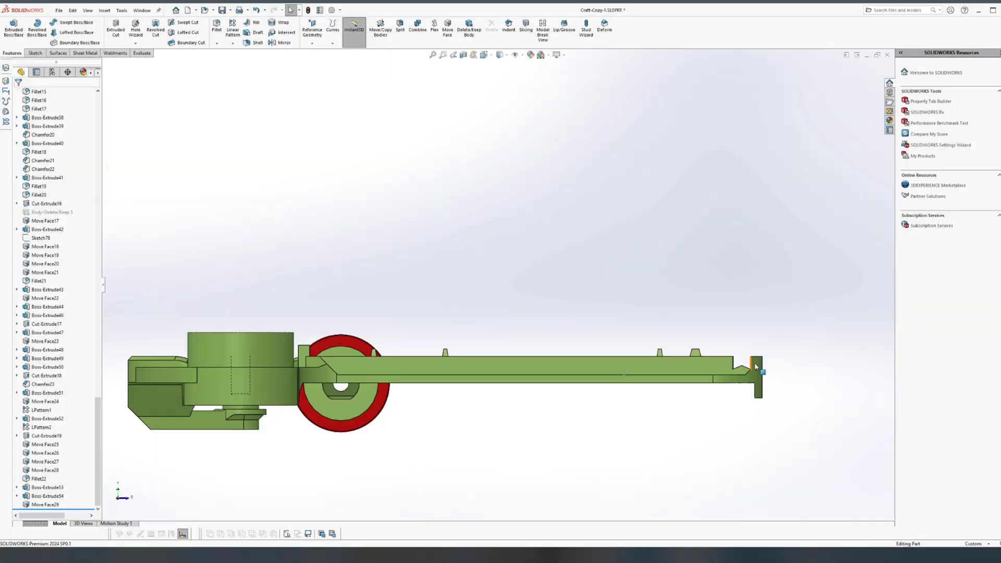
left_click(37, 426)
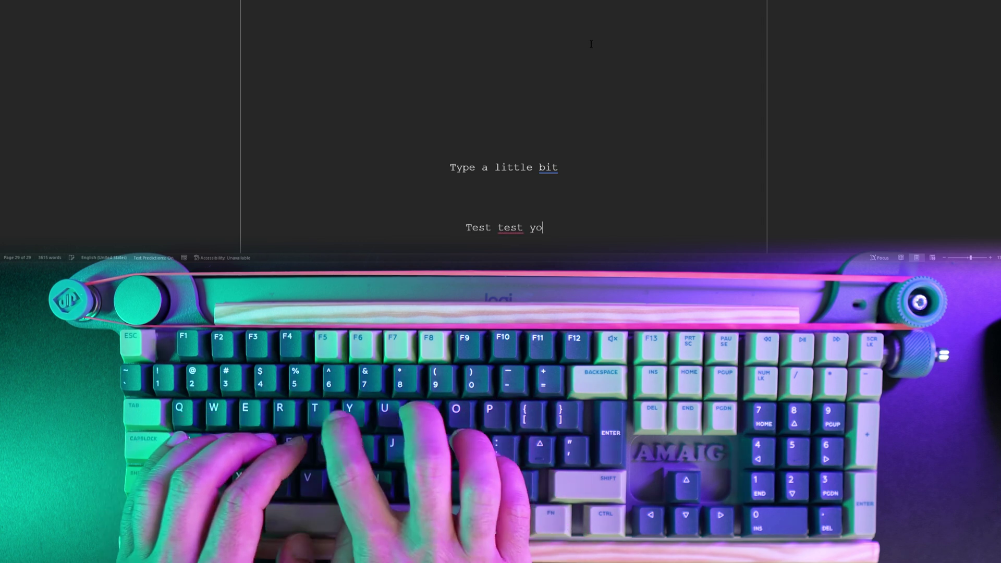
- On new lines below the test text, type 'breaking bad yo' and then start typing 'solid'
key("Return")
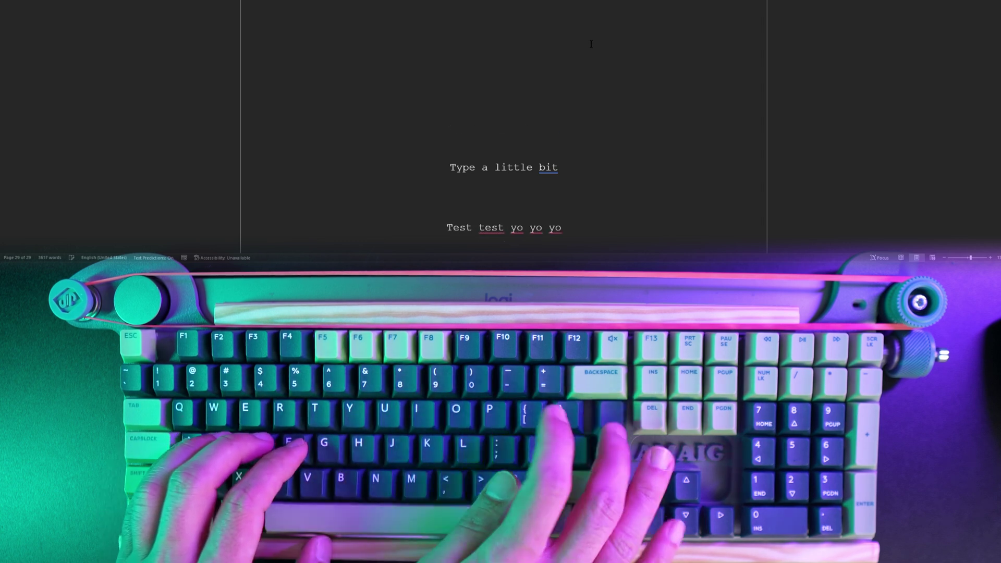
type("bre")
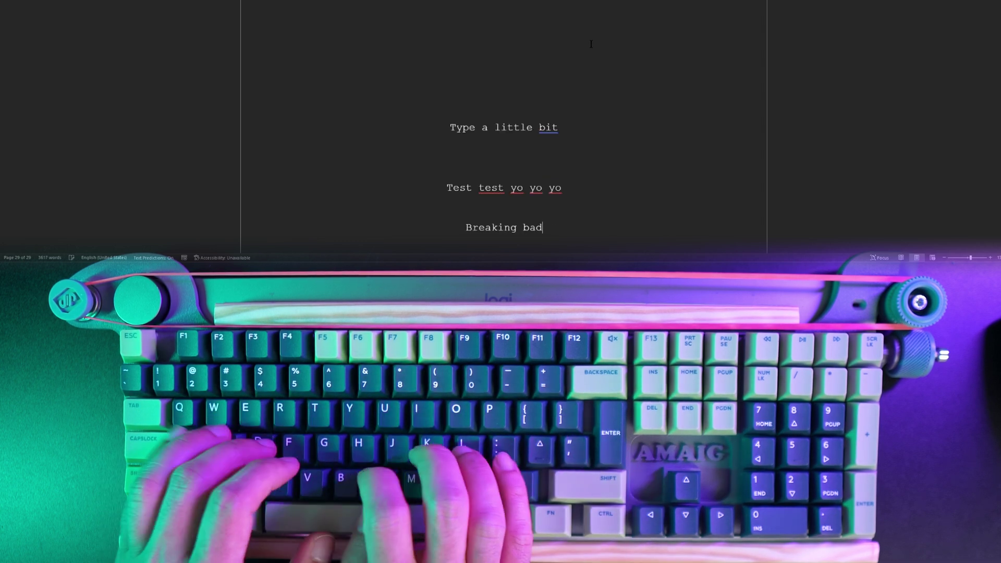
type("aking bad yo")
key("Return")
type("solid")
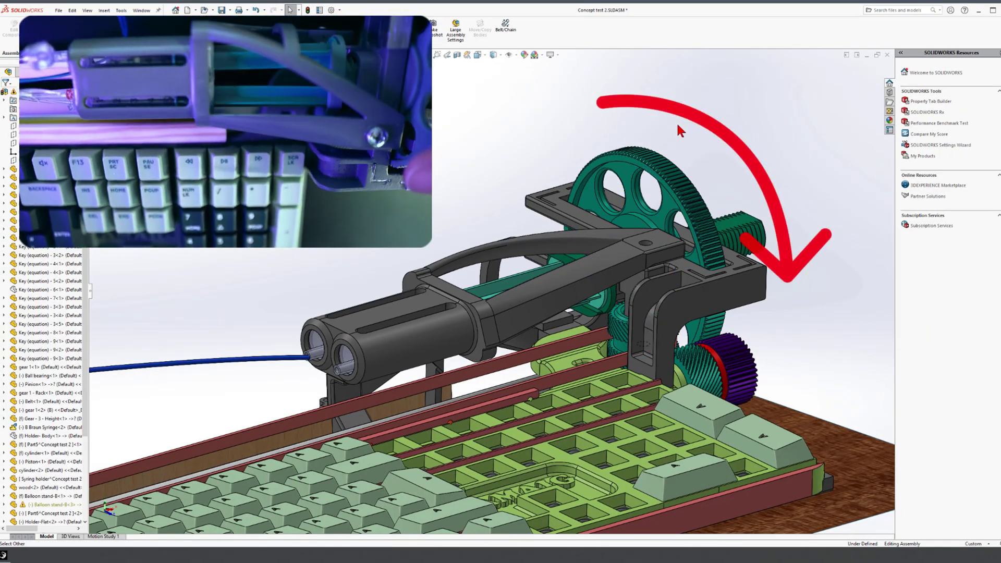
- Turn toward the syringe holder, select its piston and zoom, then fit the whole assembly
middle_click_drag(757, 232, 553, 334)
left_click(549, 240)
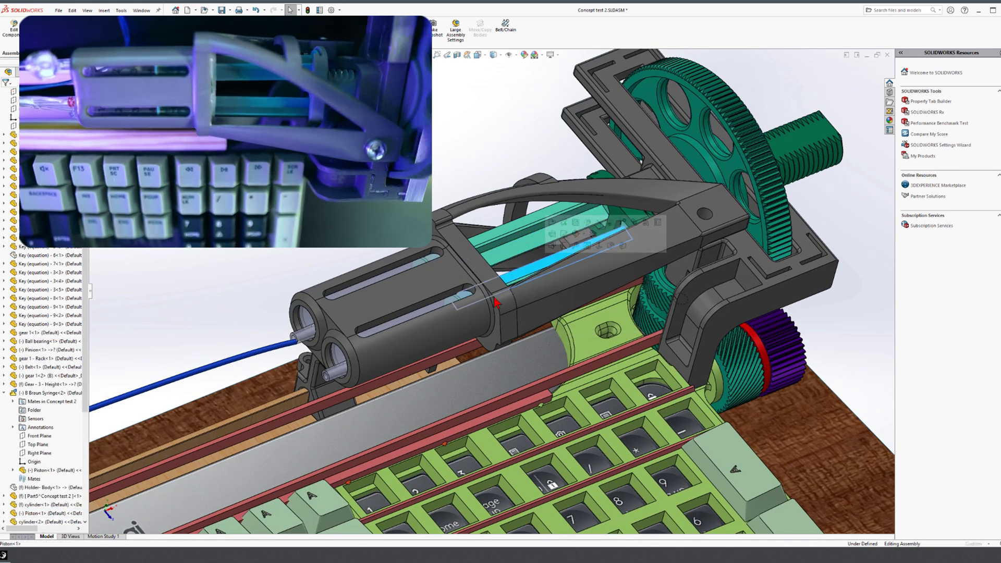
scroll(457, 272, "down", 3)
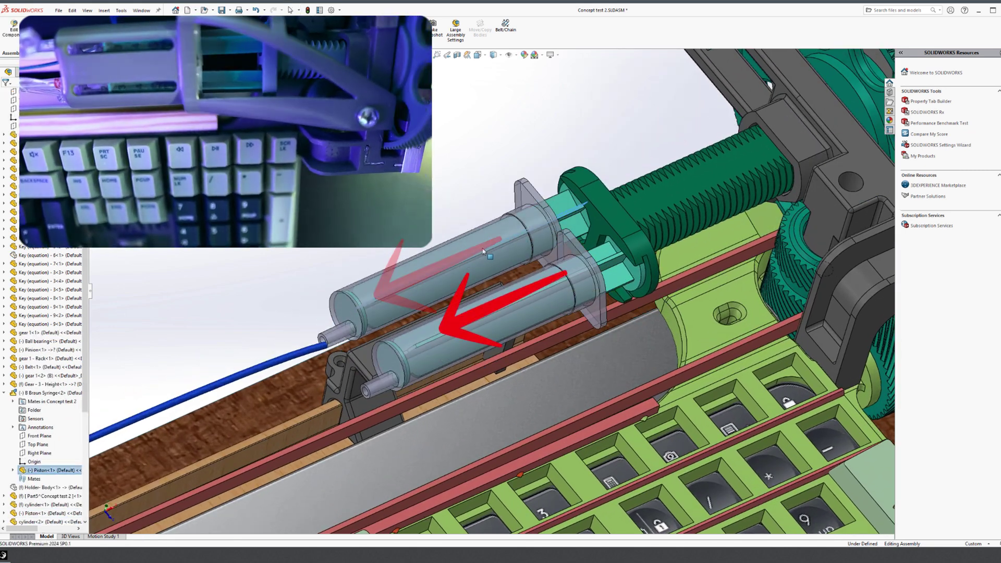
key("f")
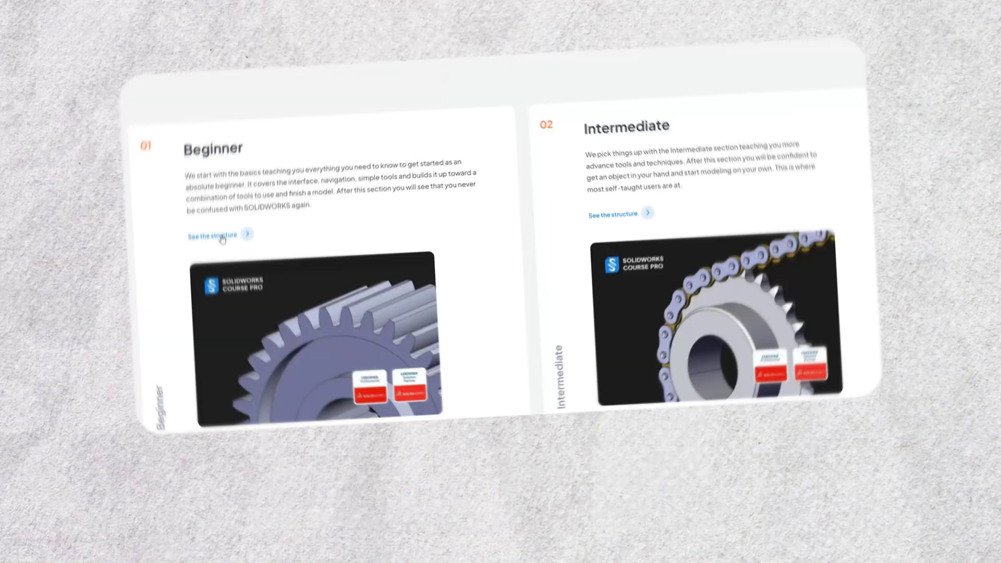
- Expand the Beginner section's curriculum and scroll through its lesson list
left_click(212, 232)
scroll(498, 278, "down", 3)
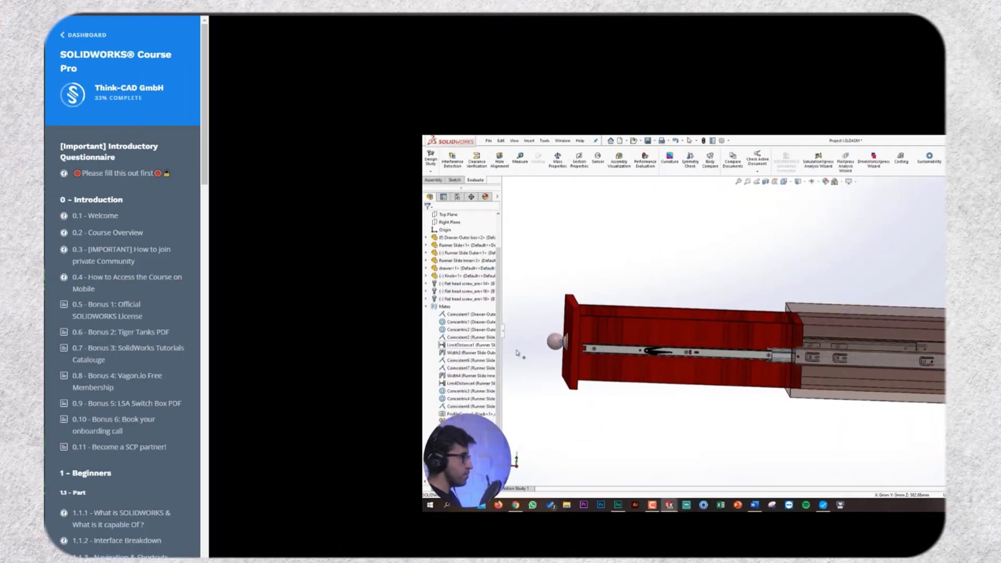
scroll(110, 344, "down", 4)
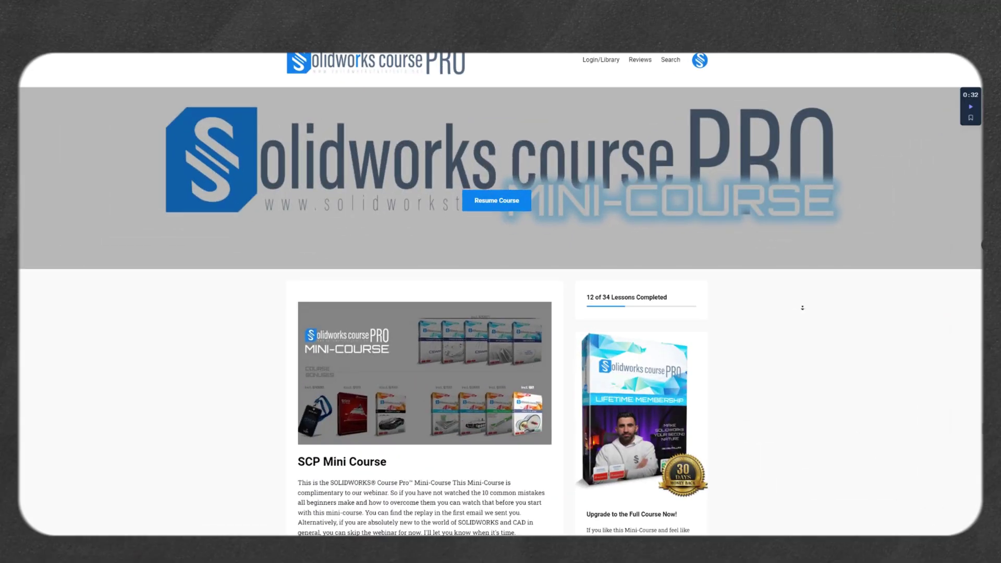
- Scroll the SCP Mini Course page past the Fundamentals videos toward the Beginner Model lessons
scroll(803, 308, "down", 3)
scroll(803, 308, "down", 2)
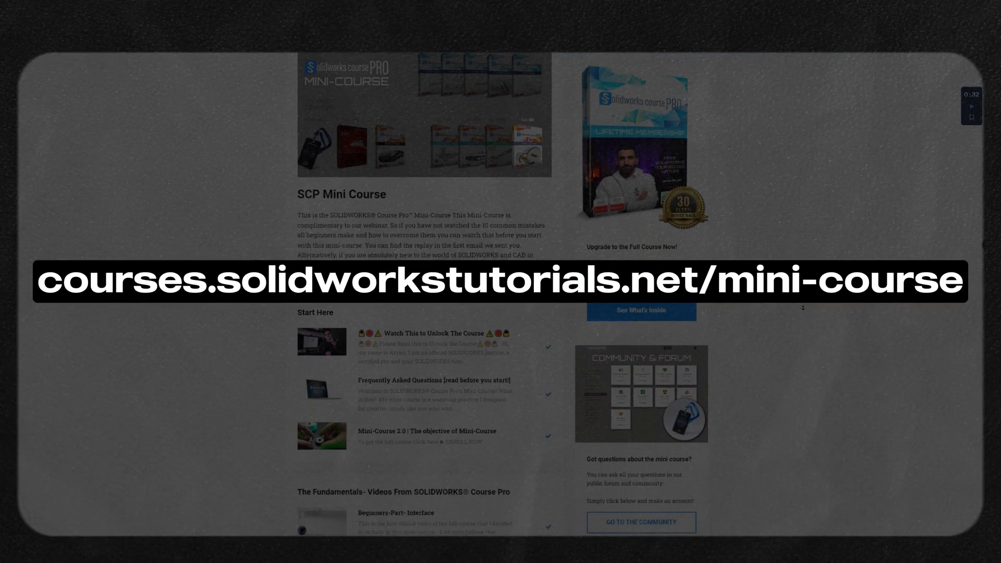
scroll(803, 308, "down", 3)
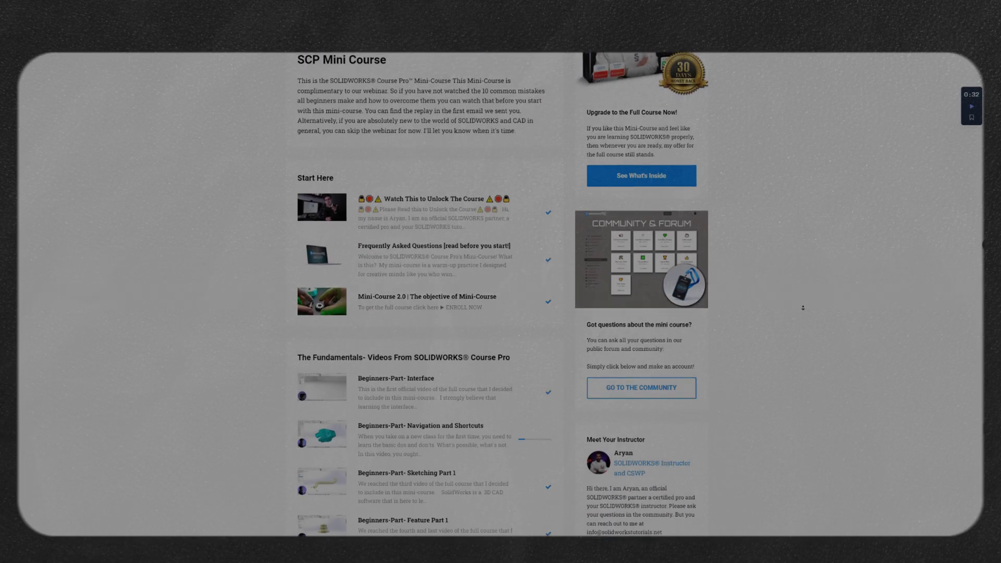
scroll(803, 308, "down", 3)
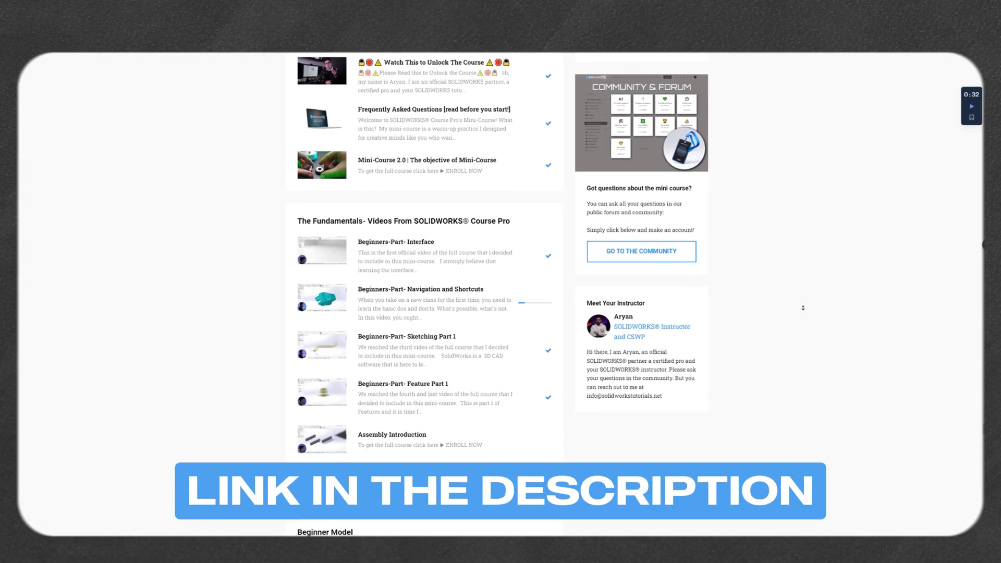
scroll(804, 308, "down", 2)
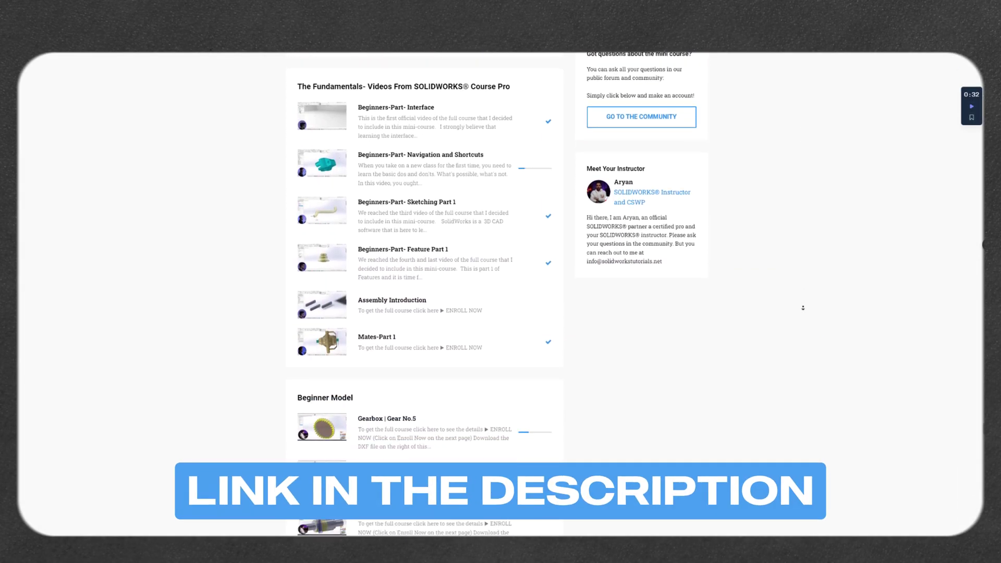